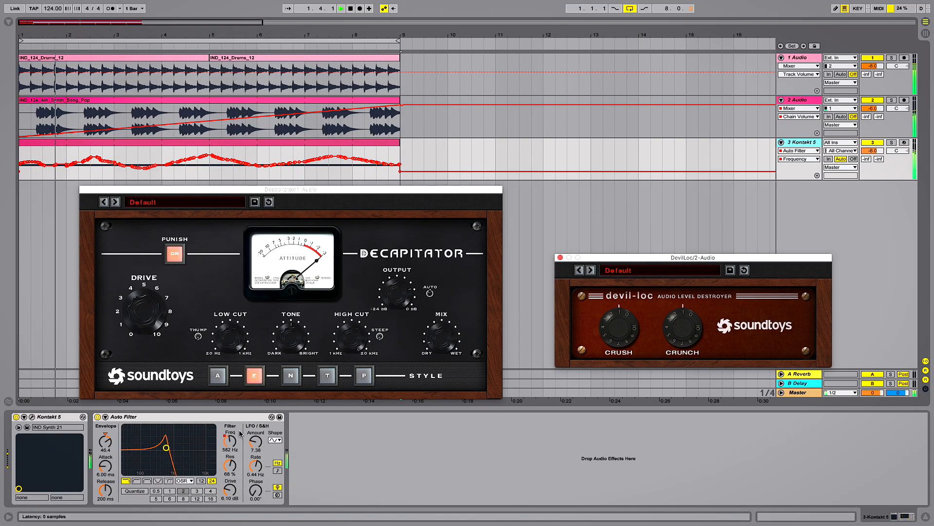
Set the Auto Filter's LFO amount to 20.0 and rate to 0.52 Hz, with envelope 12.1 and frequency 4.55 kHz.
drag(229, 441, 255, 404)
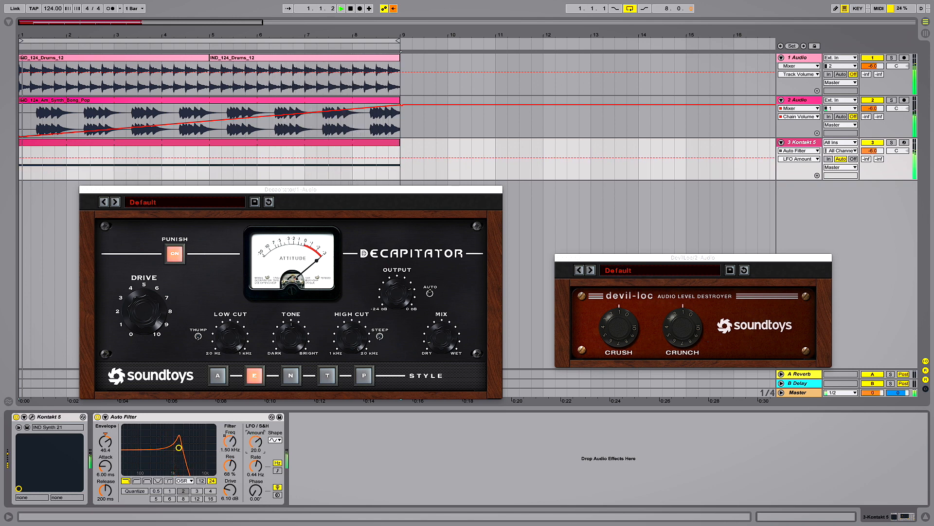
mouse_move(255, 466)
mouse_down()
mouse_move(256, 449)
mouse_move(230, 451)
mouse_move(259, 480)
mouse_up()
drag(105, 440, 105, 455)
drag(230, 441, 230, 433)
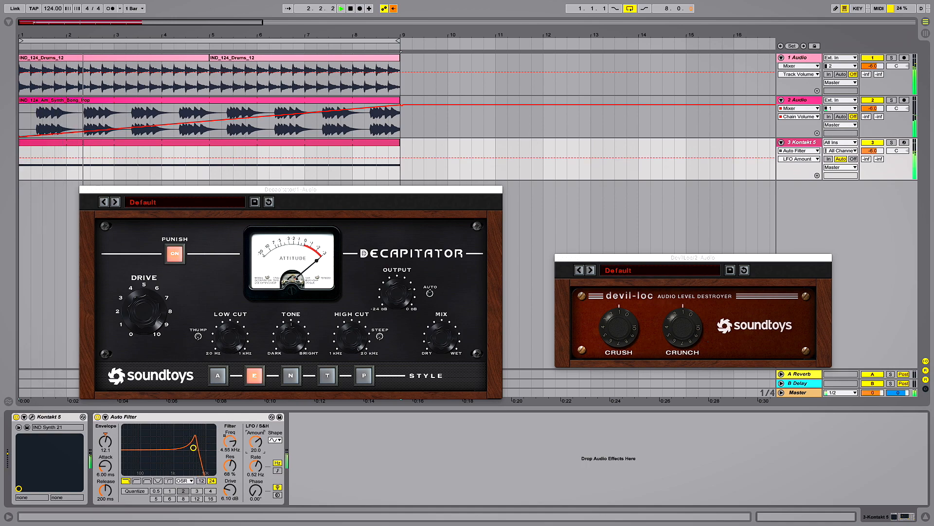
click(253, 444)
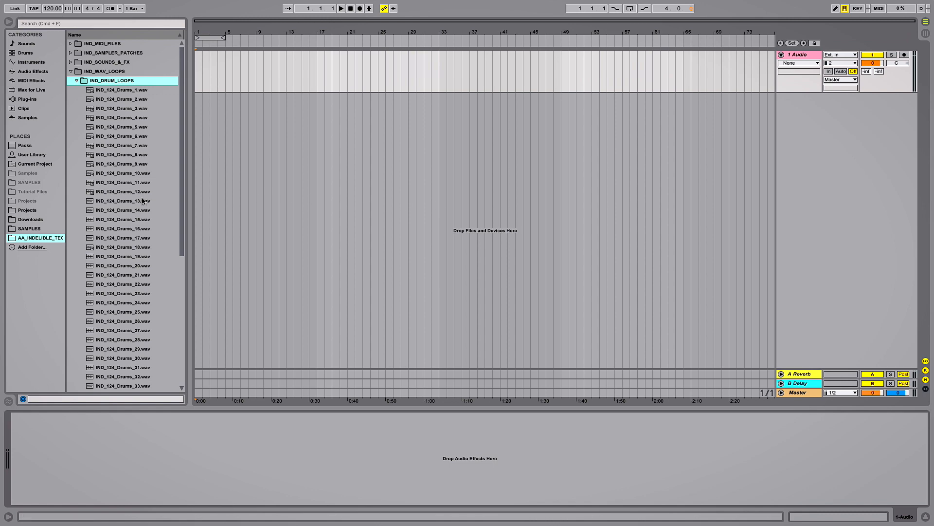
Place IND_124_Drums_12.wav at the start of the first audio track and set the project tempo to 124 BPM.
drag(136, 193, 197, 77)
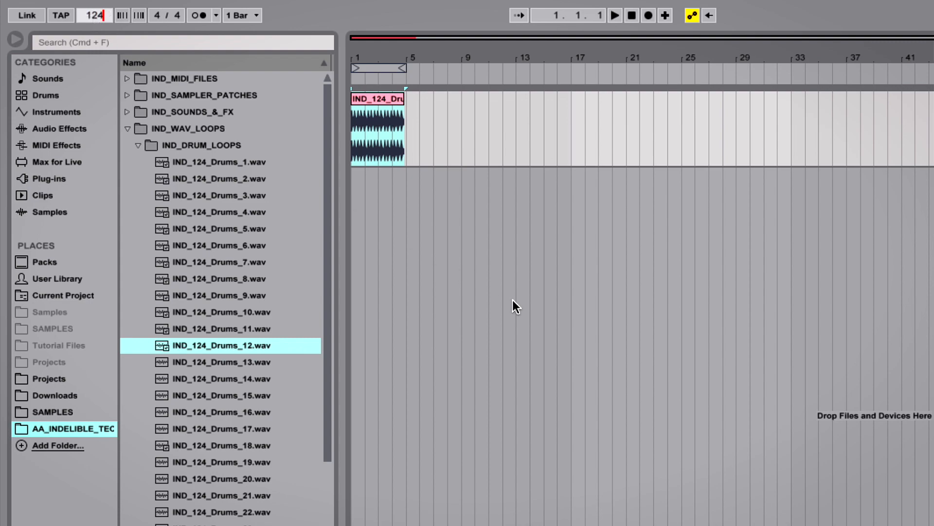
key(Return)
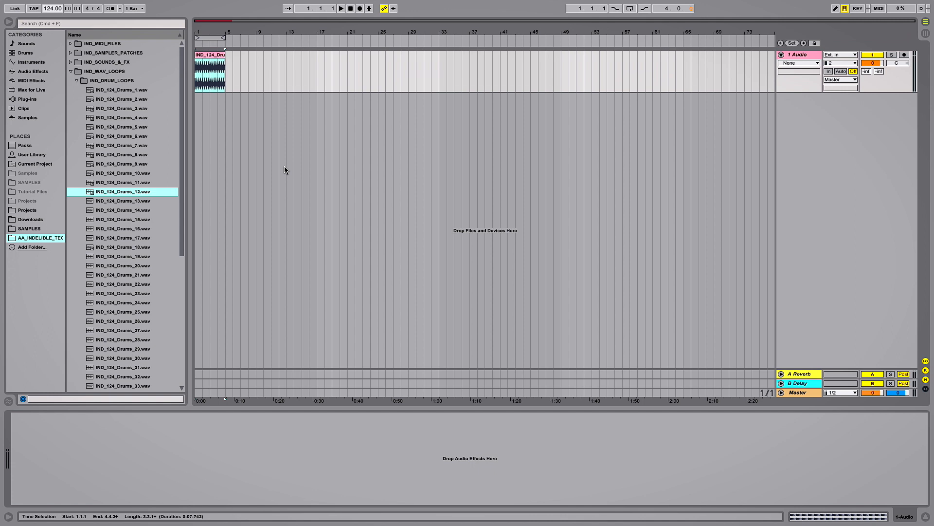
Play the drum clip and loop playback over its four bars.
click(341, 10)
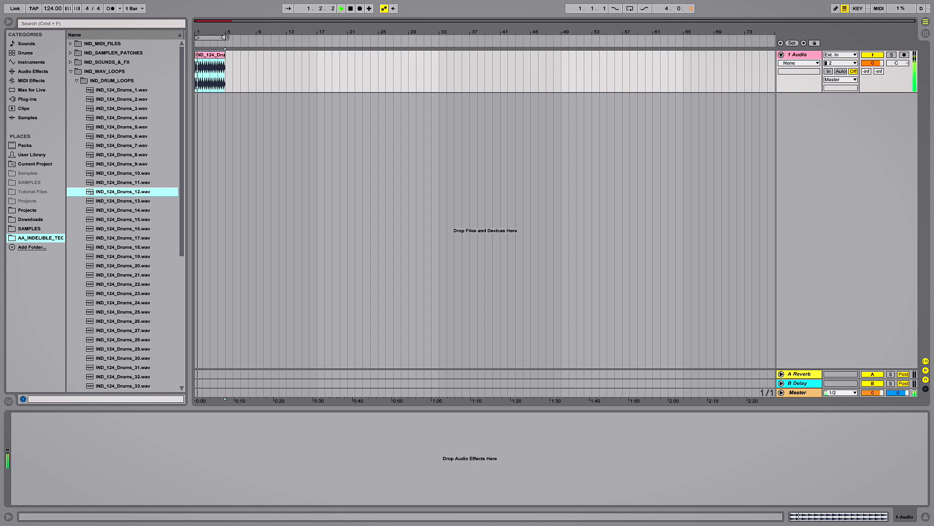
drag(211, 32, 307, 37)
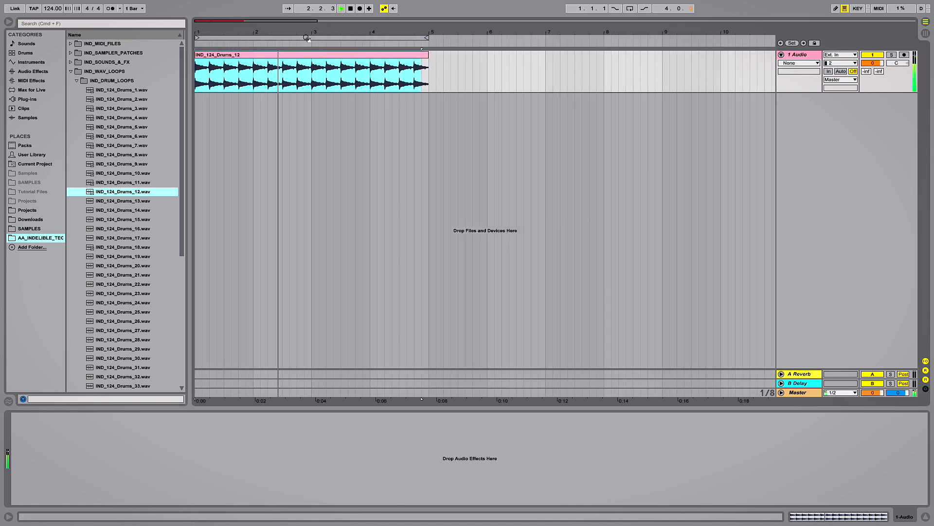
key(super+l)
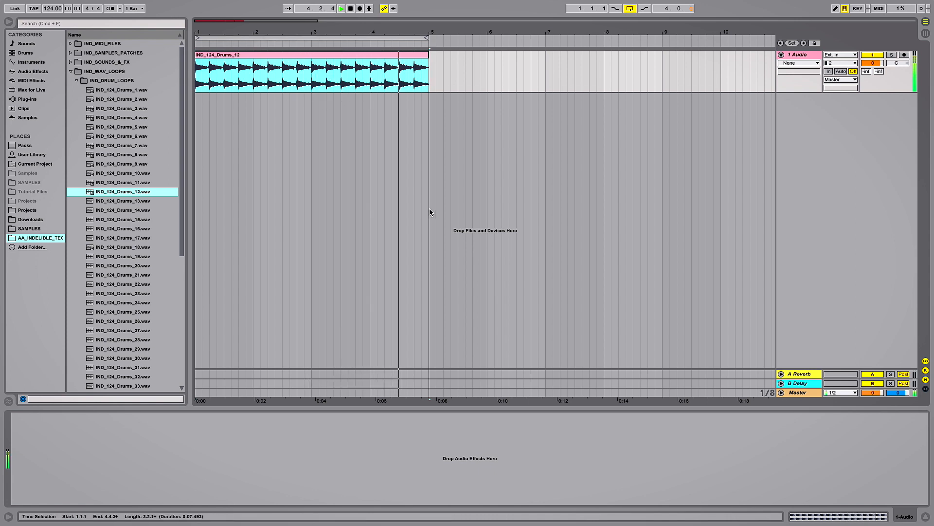
key(space)
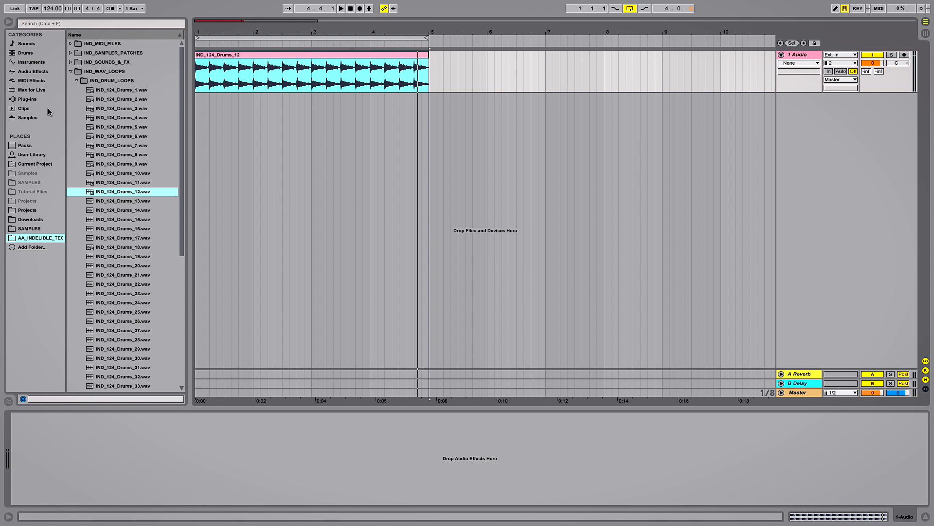
Add the Soundtoys Decapitator VST plug-in to the drum track and move its window clear of the clip.
click(36, 100)
click(70, 53)
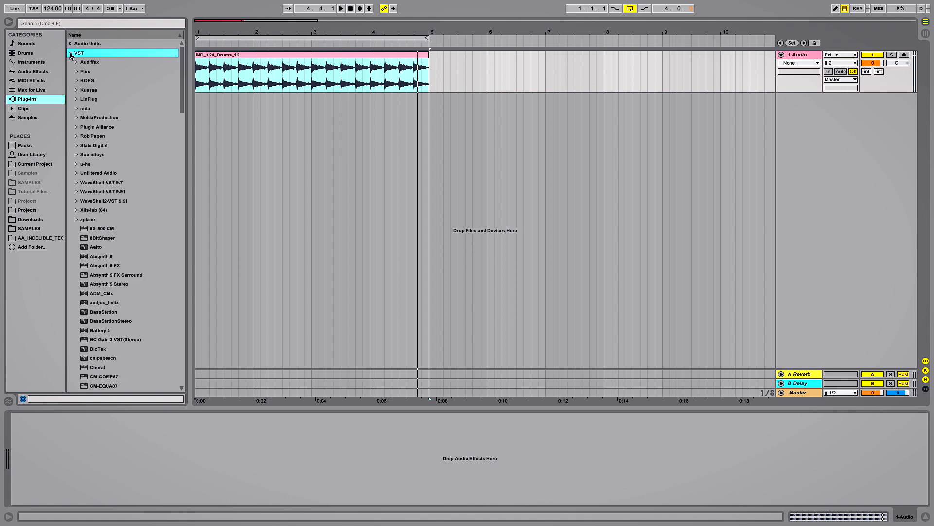
click(77, 155)
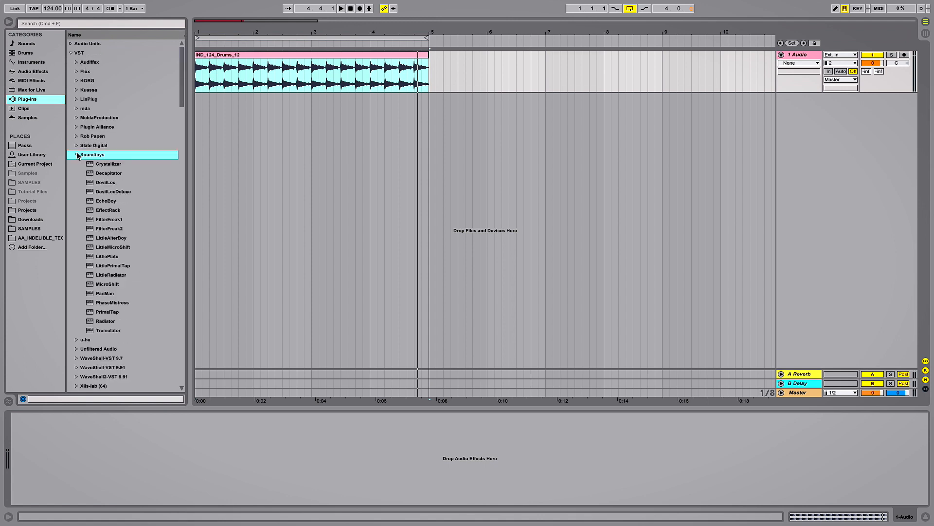
drag(103, 175, 232, 125)
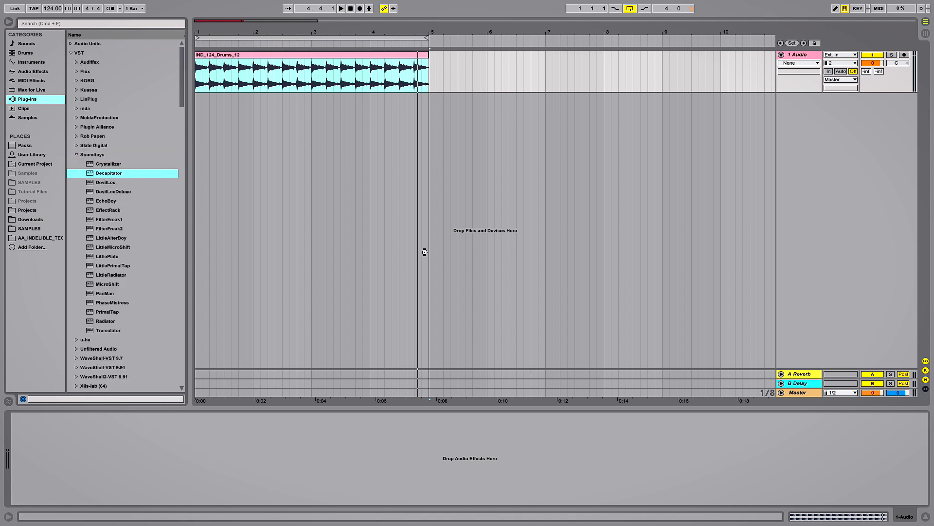
drag(425, 252, 425, 254)
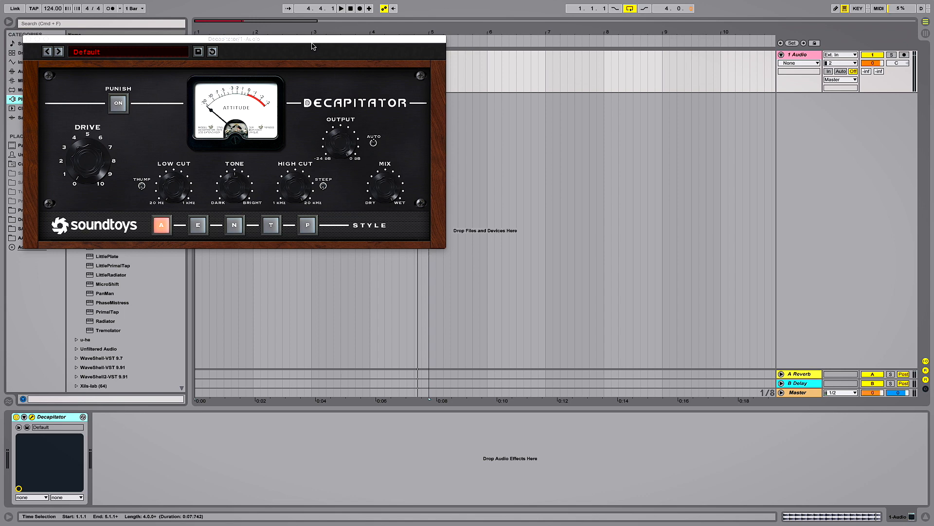
drag(313, 46, 496, 122)
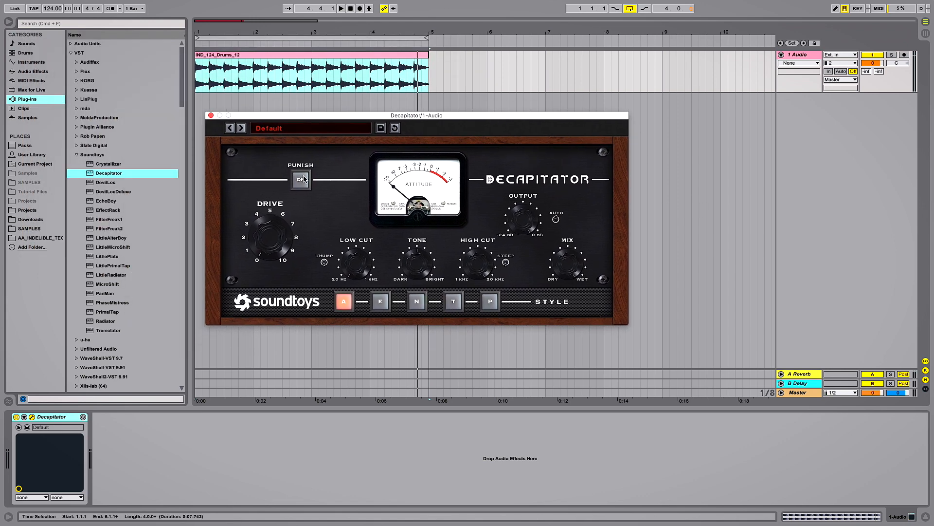
While the drums play, turn on Decapitator's Punish, adjust its Drive, choose style E and lower the Mix.
key(space)
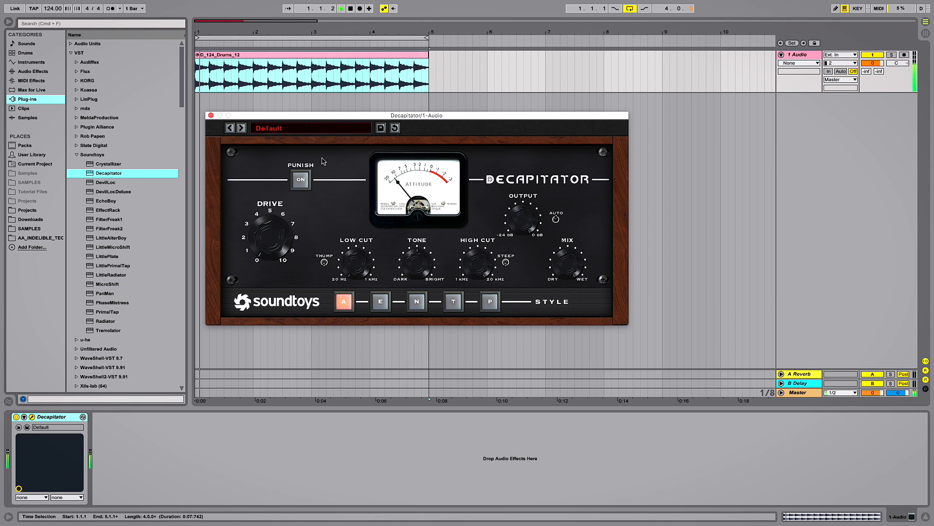
click(297, 187)
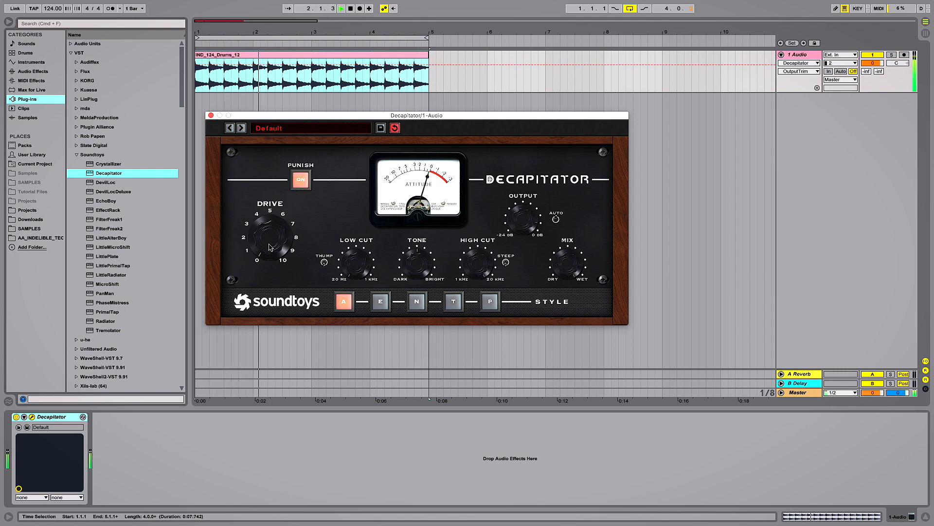
drag(269, 233, 266, 214)
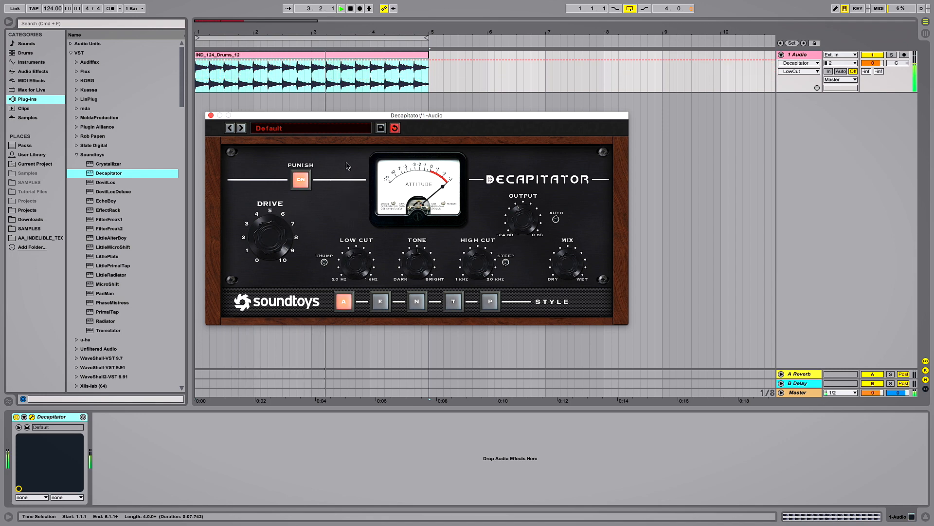
click(381, 304)
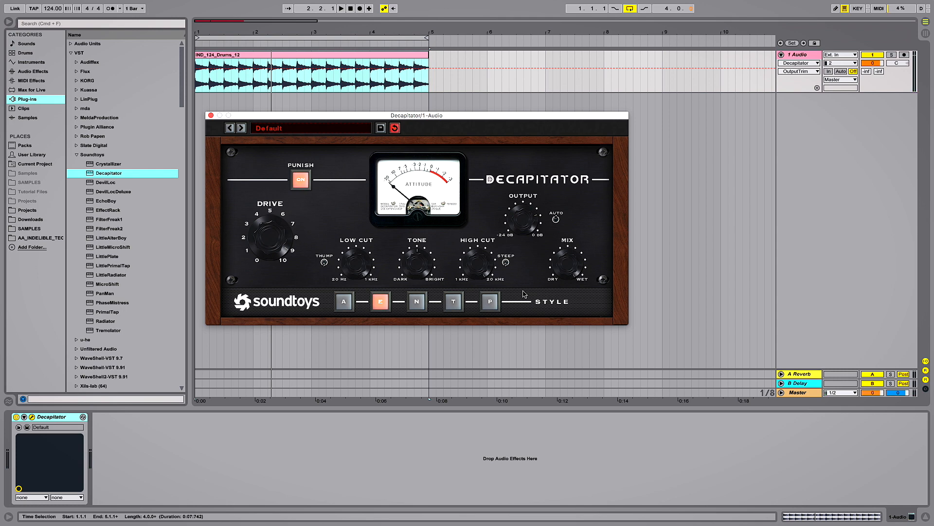
key(space)
drag(565, 265, 578, 368)
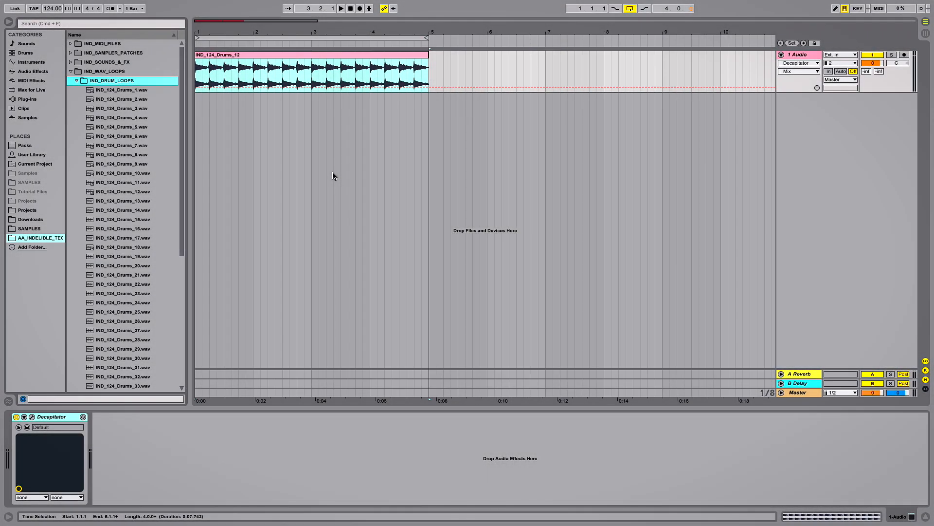
Place IND_124_Am_Synth_Bong_Pop.wav from IND_SYNTH_LOOPS on a new audio track below the drums, starting at bar 1.
click(77, 82)
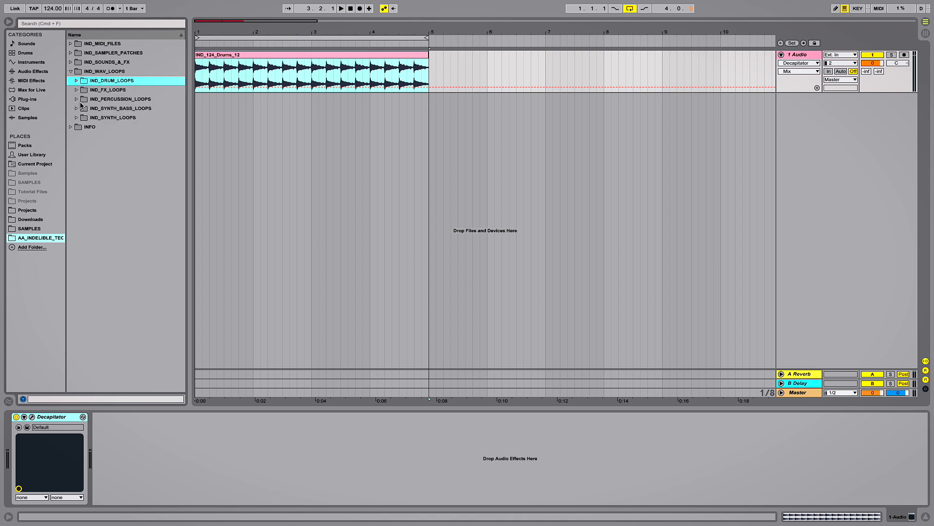
click(76, 118)
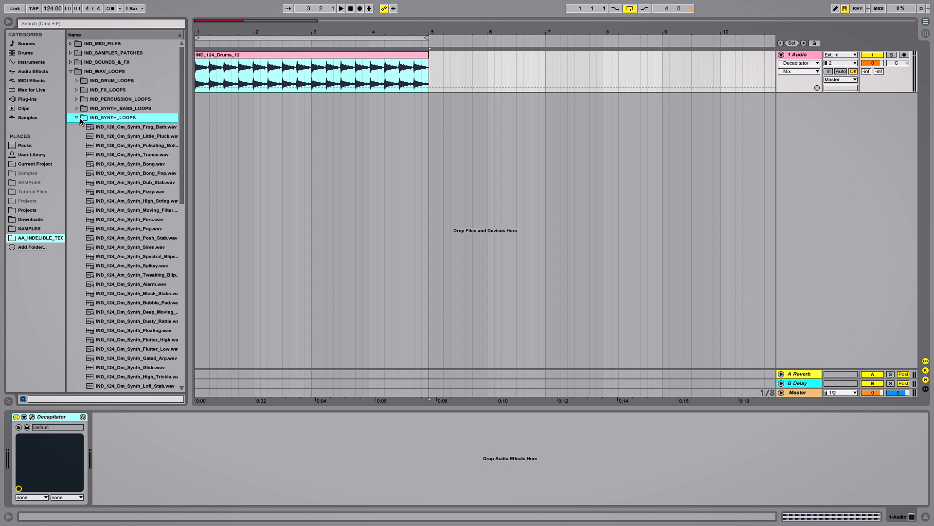
drag(114, 174, 221, 107)
click(220, 107)
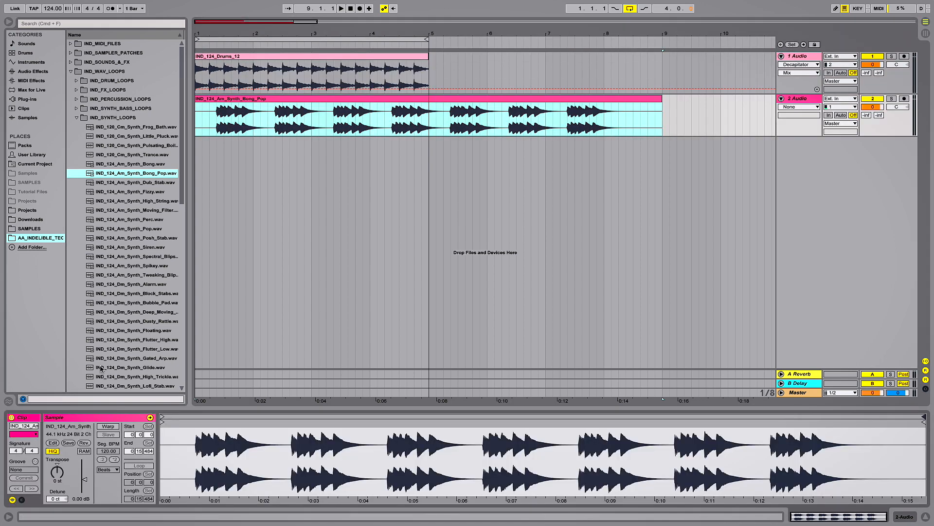
Warp the synth clip and loop it from bar 2 to bar 3, keeping the clip start at bar 1.
click(108, 426)
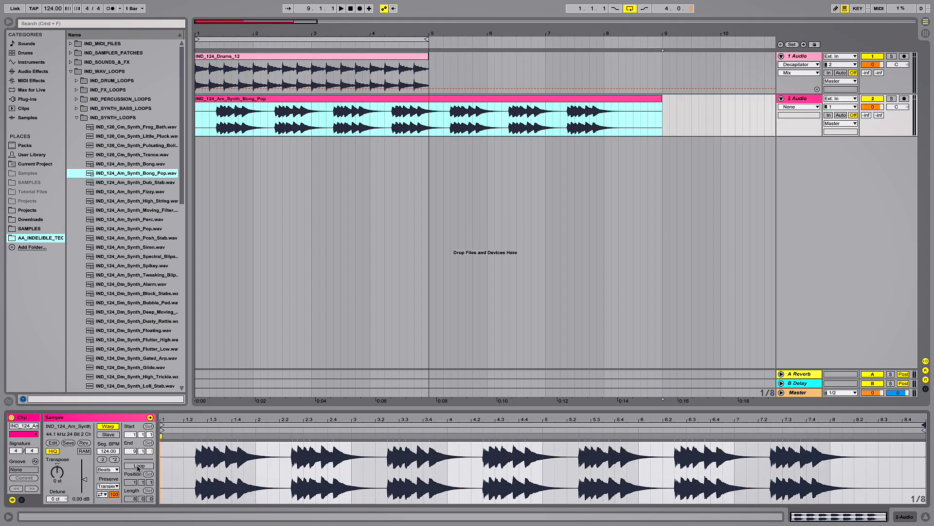
click(138, 466)
drag(162, 427, 257, 428)
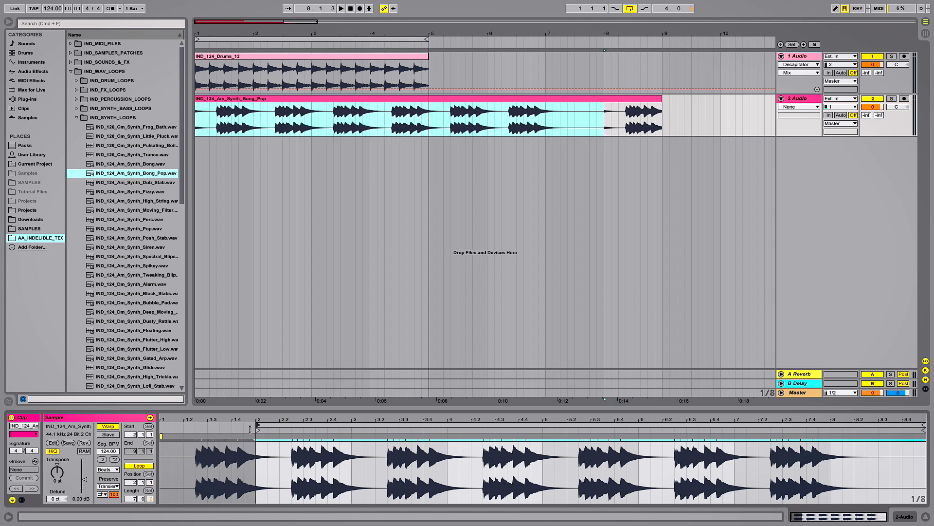
drag(924, 428, 351, 430)
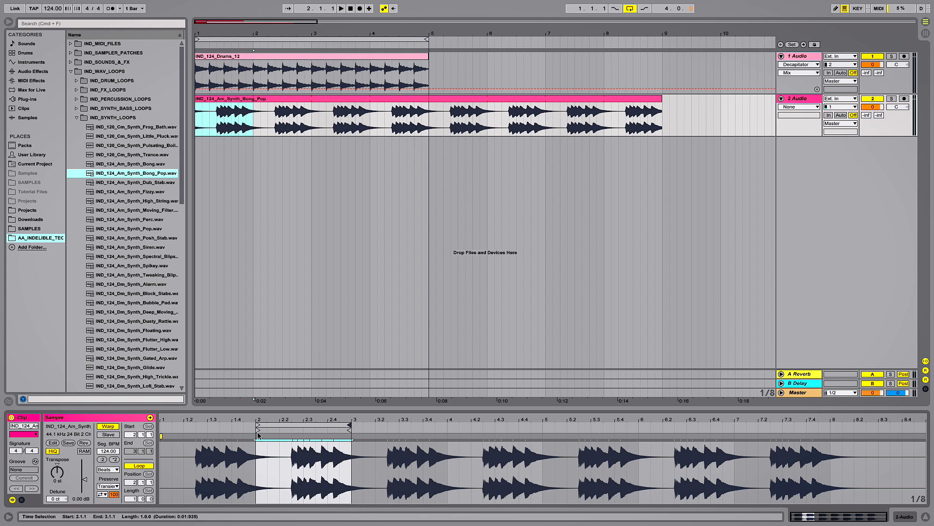
drag(258, 432, 161, 429)
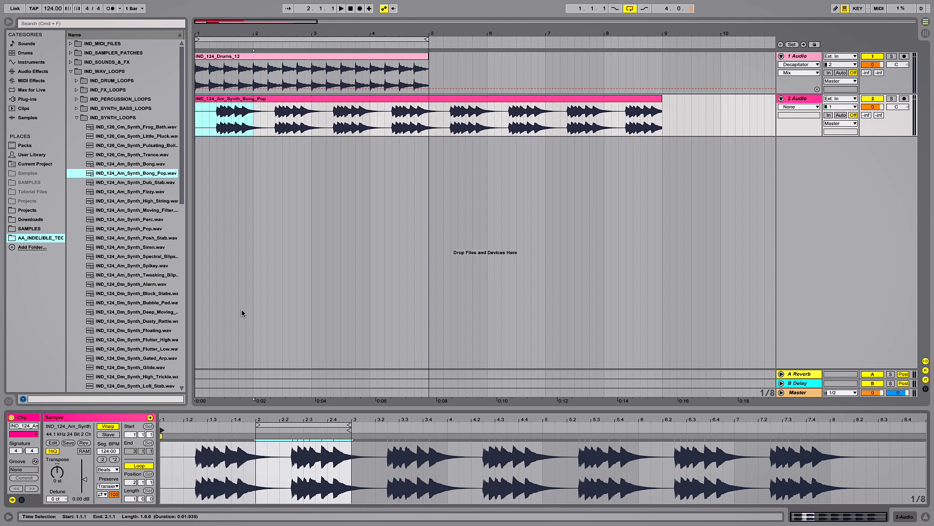
Duplicate the drum clip directly after itself and extend the playback loop over all eight bars.
click(280, 57)
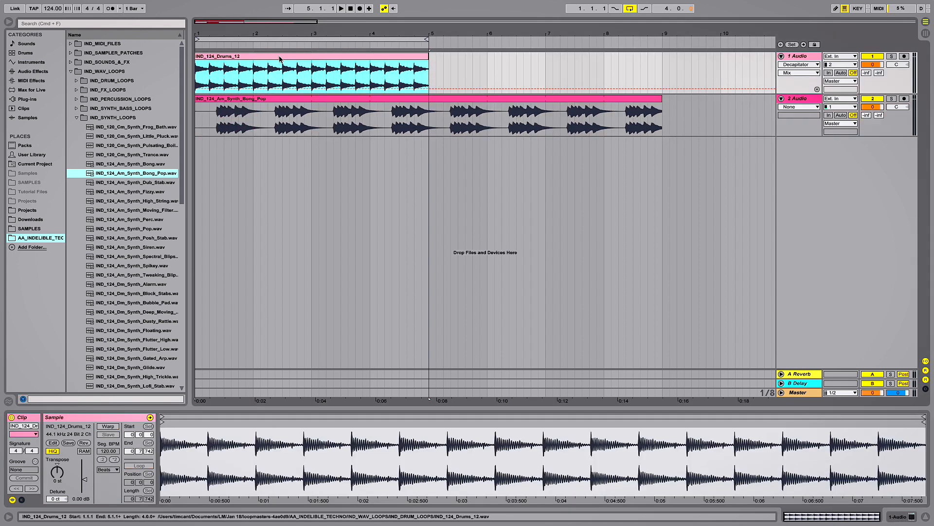
key(super+d)
shift+click(280, 57)
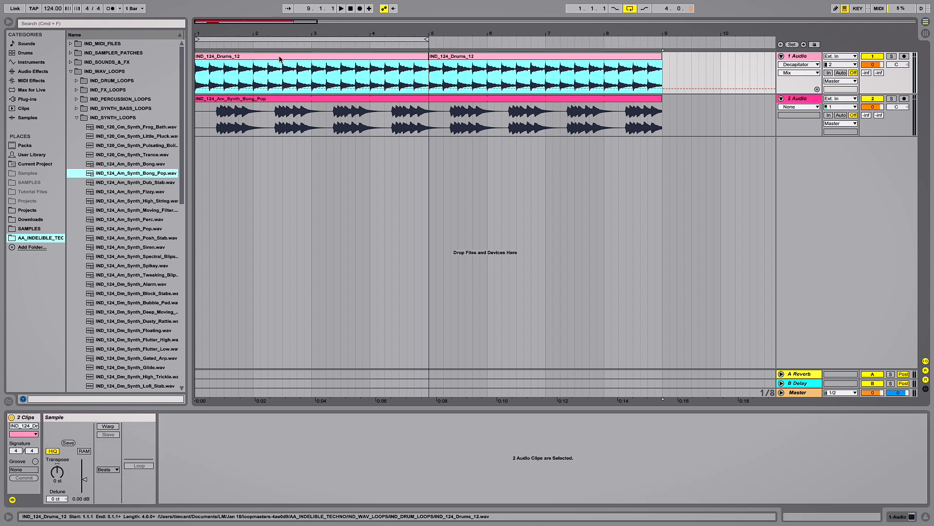
key(super+l)
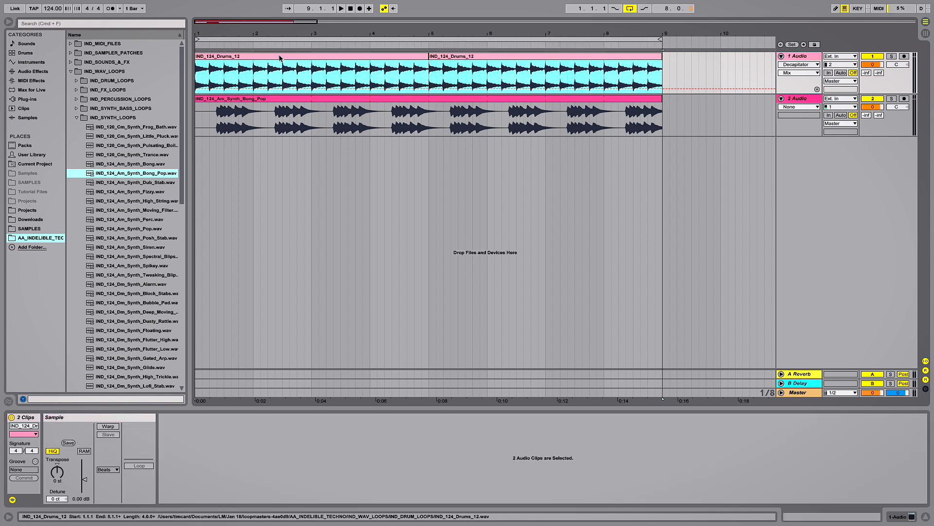
Play the arrangement and set the volume of both the drum and synth tracks to -6 dB.
key(space)
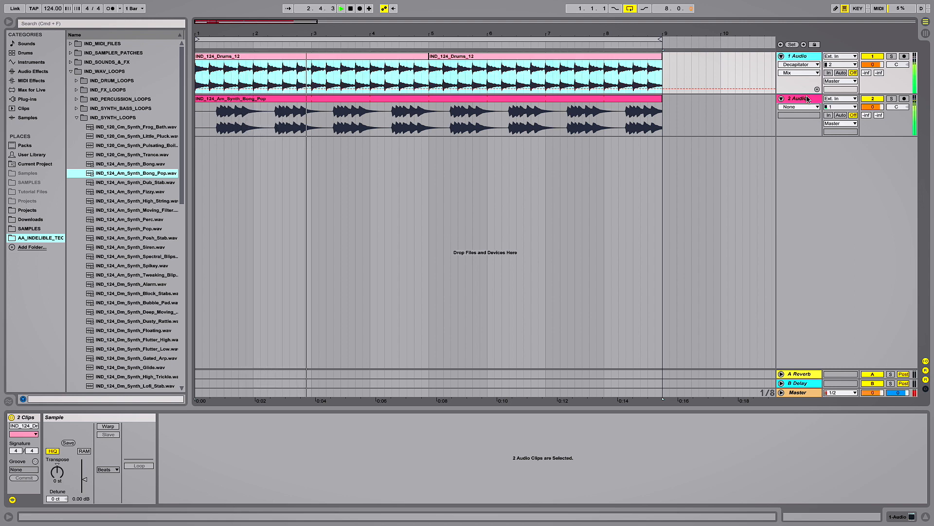
key(a)
click(868, 67)
text(-)
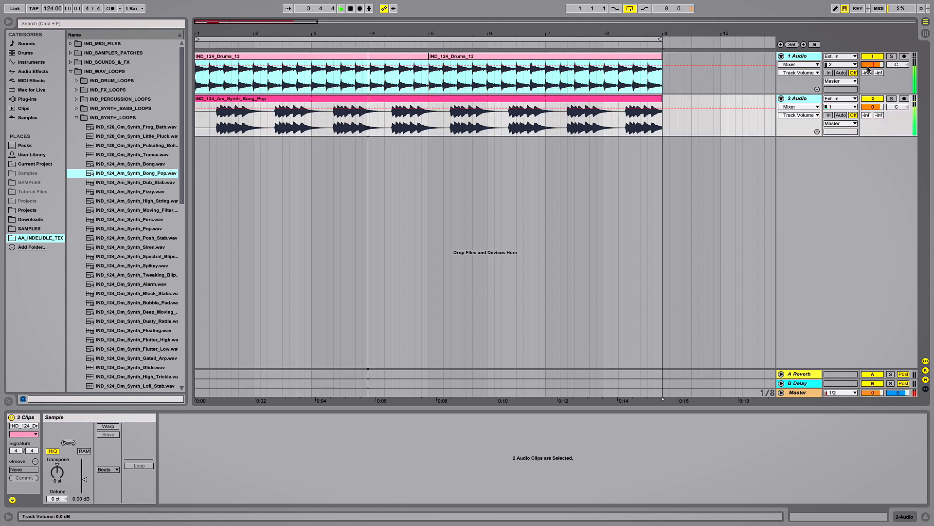
text(6)
key(Return)
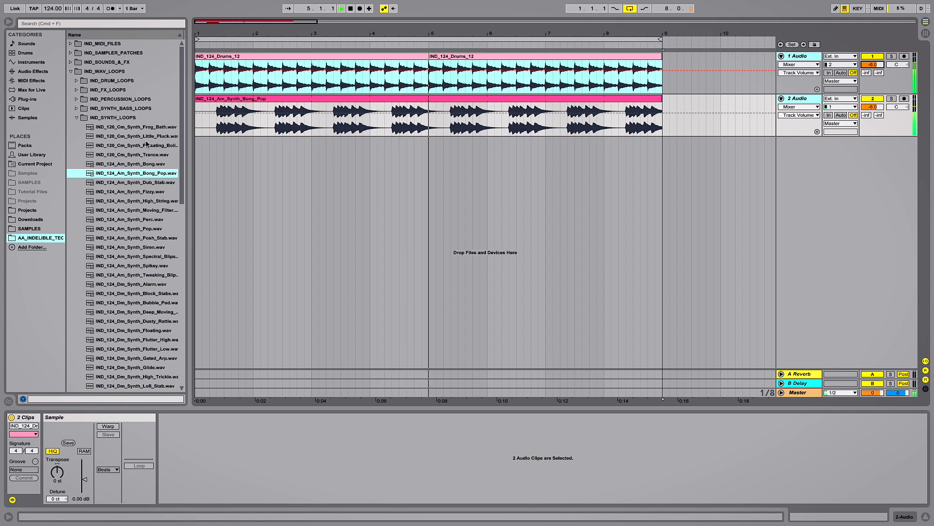
Add the Reverb audio effect to the synth track and set its Dry/Wet to 100%.
click(43, 72)
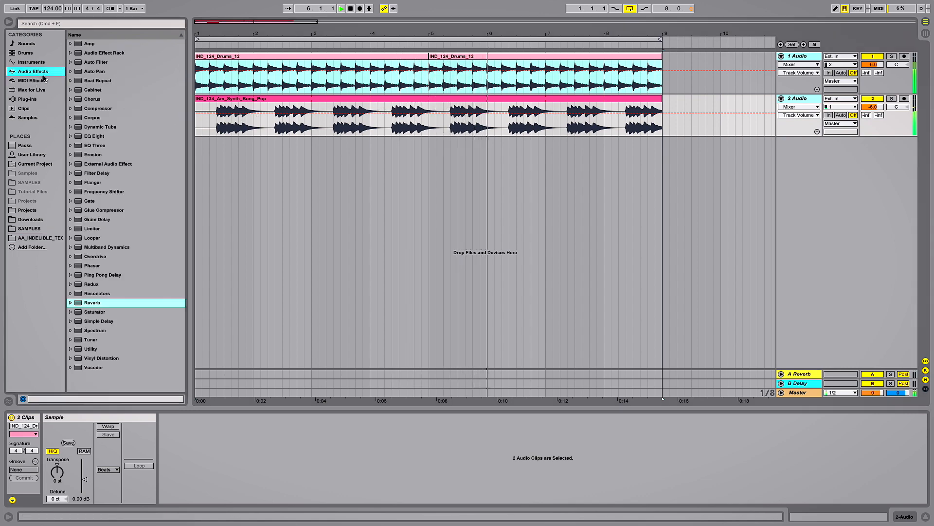
drag(92, 303, 258, 130)
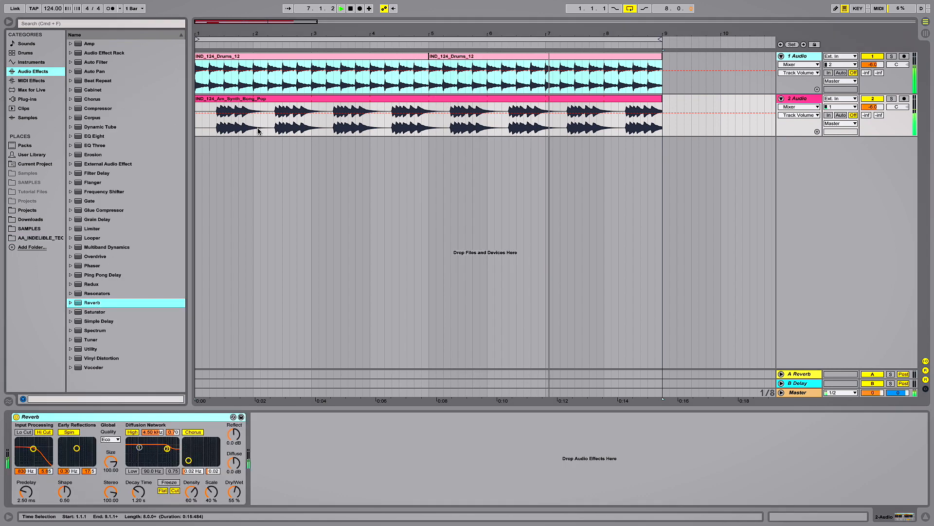
drag(234, 491, 234, 462)
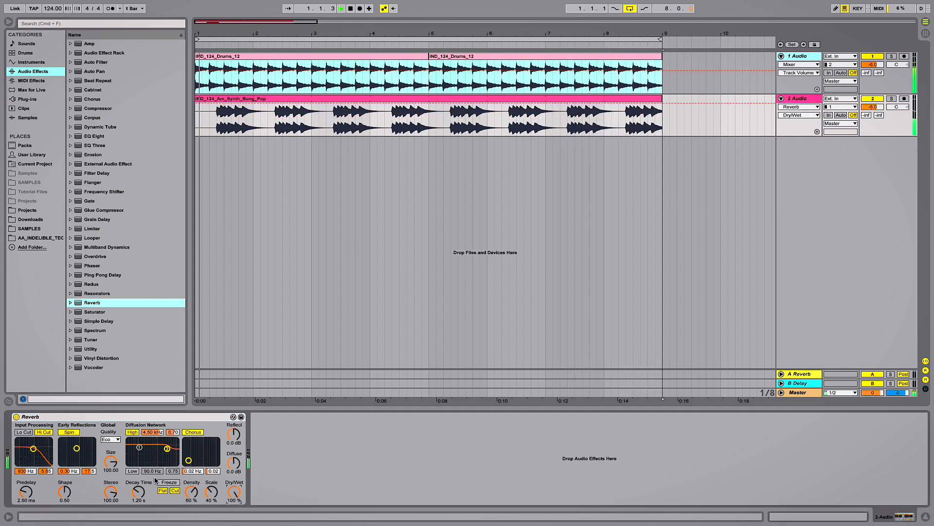
Set the synth reverb's size to 8.77 and its decay time to 2.11 s, and stop playback.
mouse_move(139, 491)
mouse_down()
mouse_move(139, 477)
mouse_move(111, 474)
mouse_move(111, 494)
mouse_move(139, 498)
mouse_up()
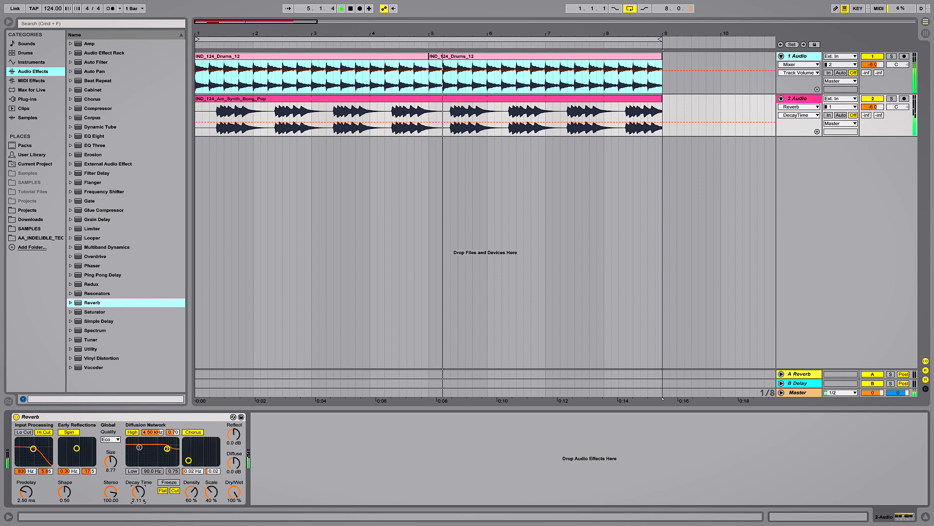
key(space)
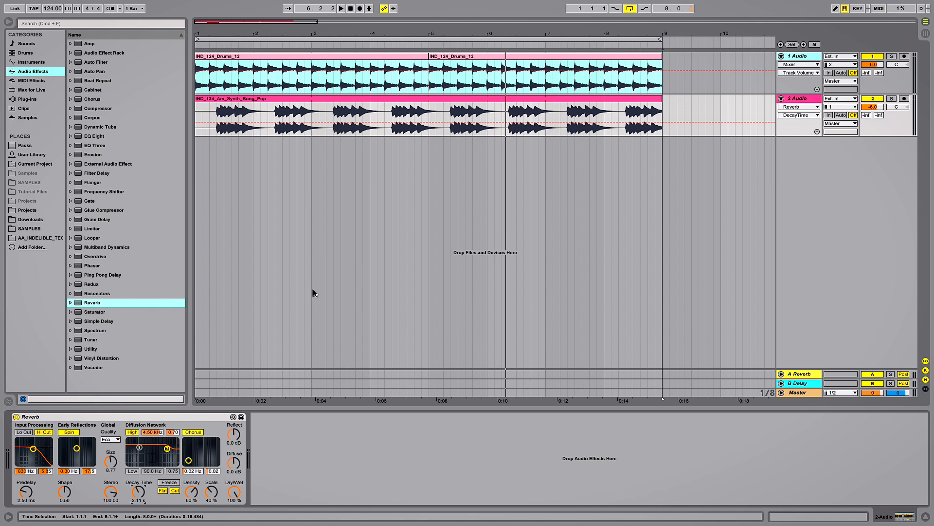
Group the synth track's Reverb into an Audio Effect Rack and create a second, empty chain in it.
right_click(133, 417)
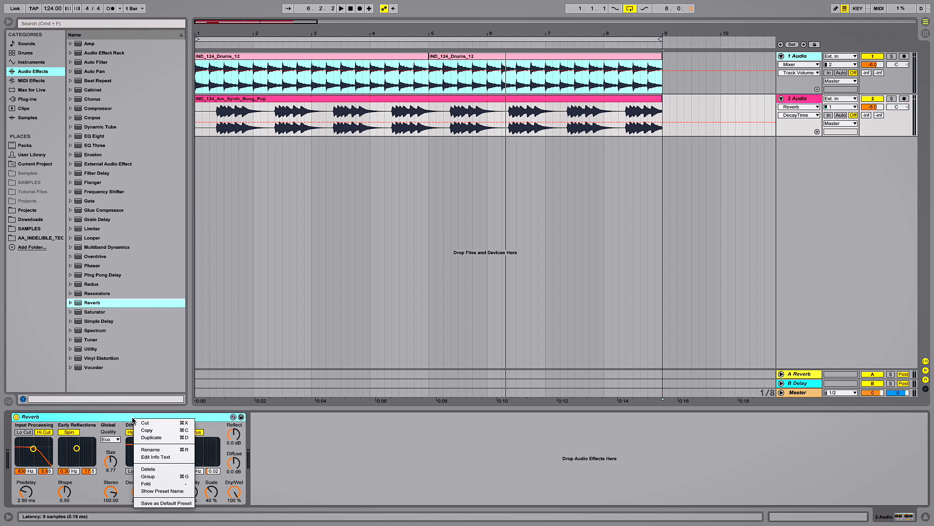
click(158, 477)
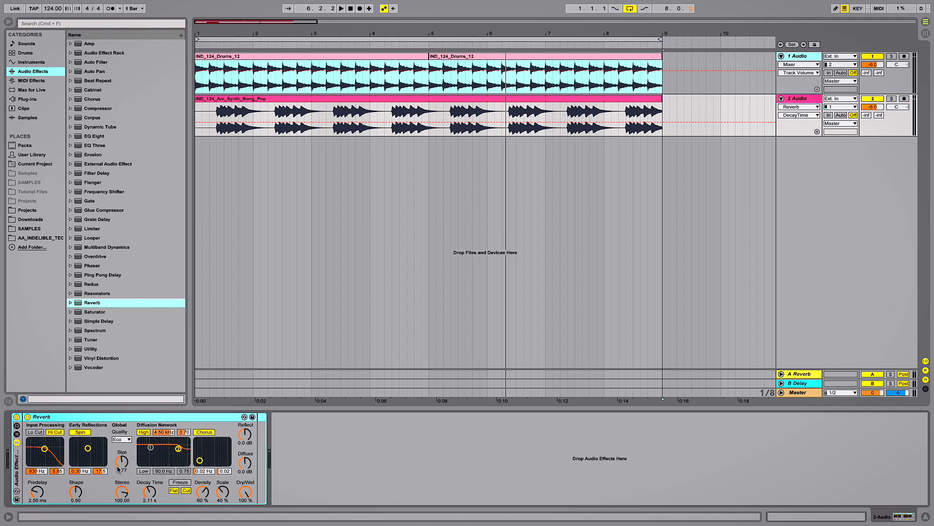
click(17, 435)
right_click(51, 452)
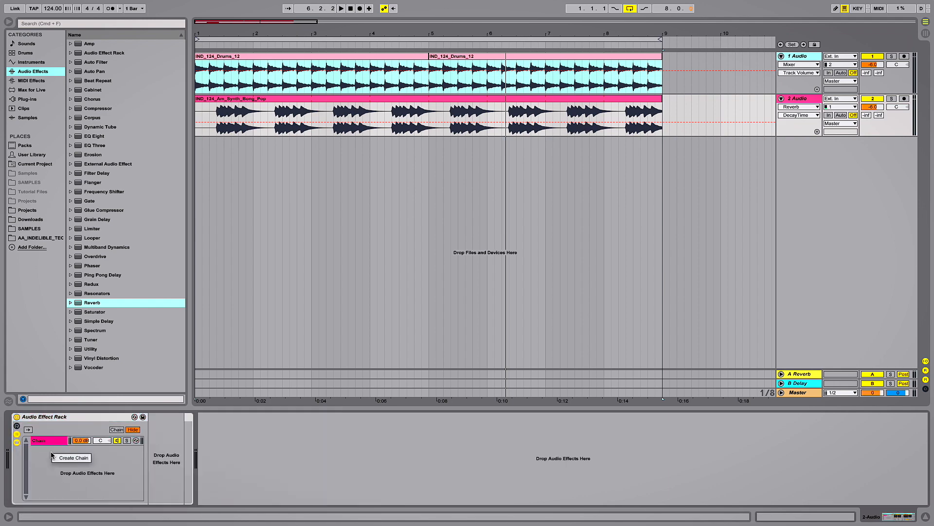
click(57, 457)
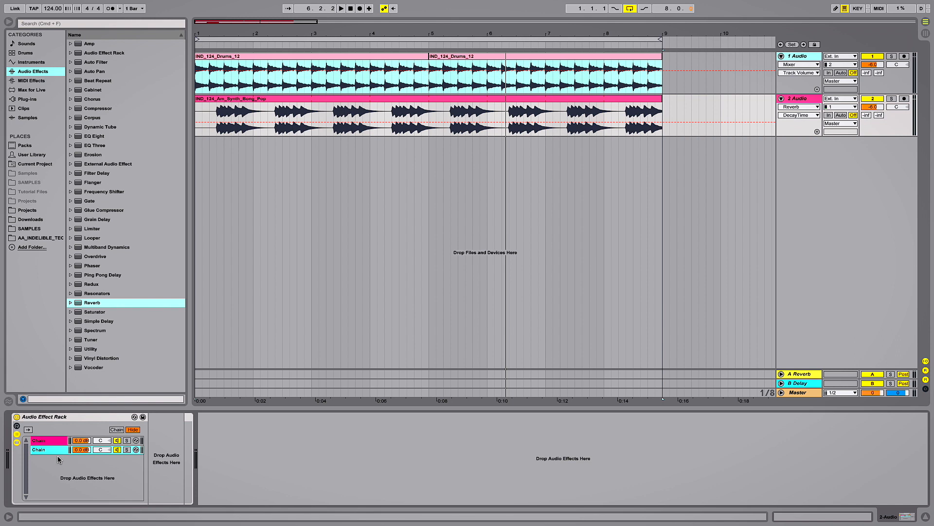
Automate the reverb chain's volume as a ramp from -inf dB at bar 1 to 6.0 dB at bar 9.
click(78, 442)
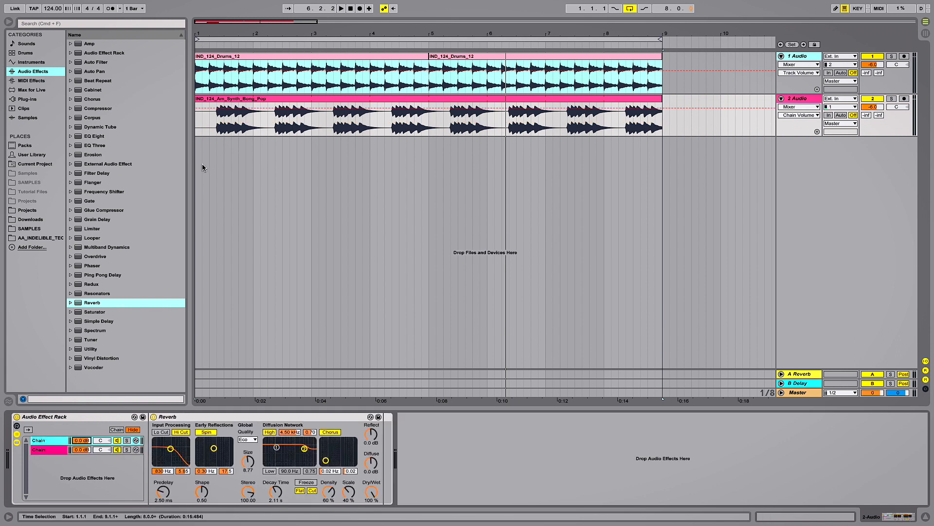
drag(212, 108, 239, 136)
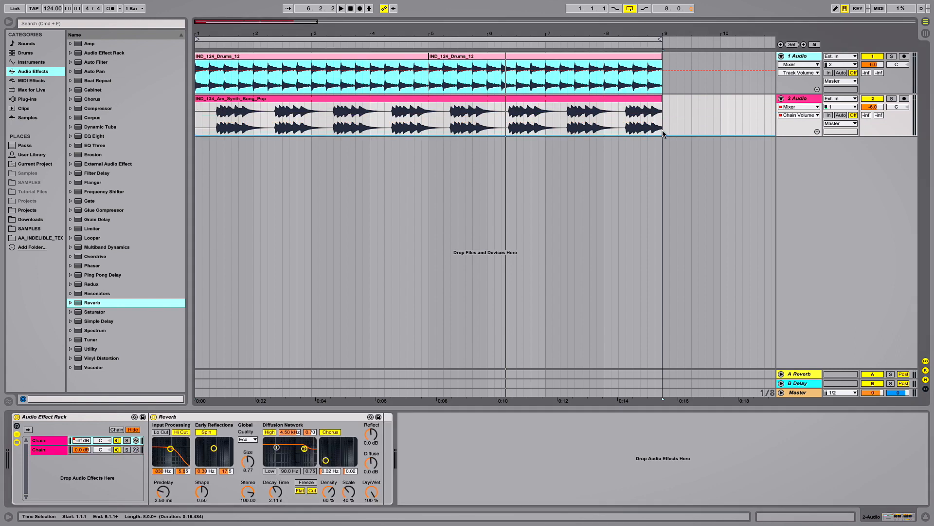
drag(684, 135, 684, 103)
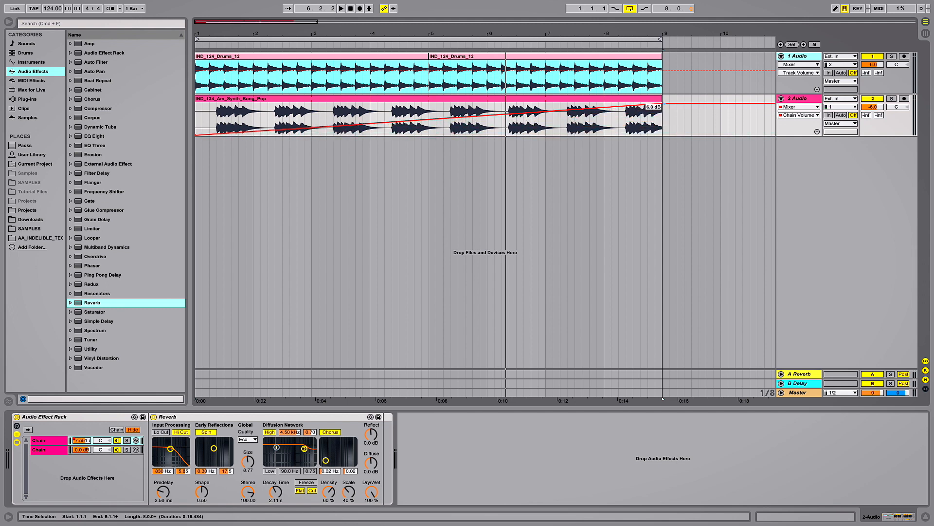
click(350, 8)
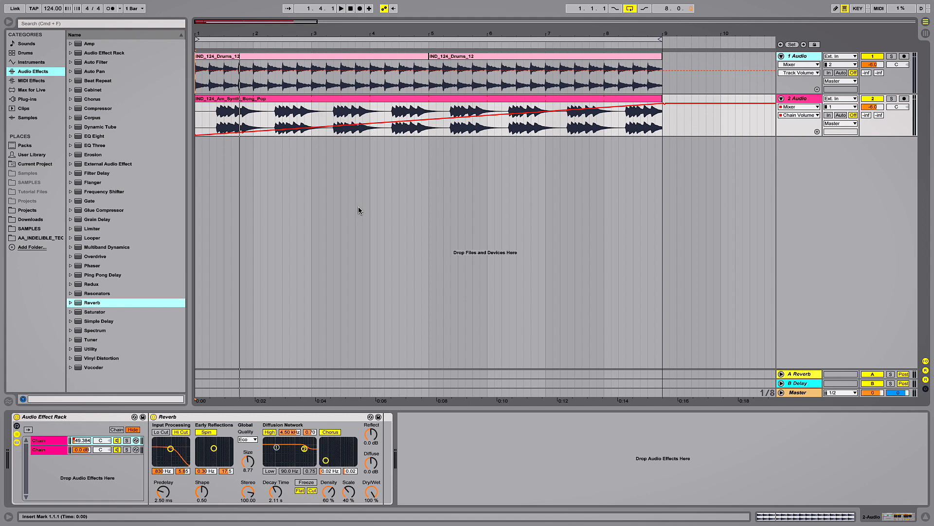
Add the Soundtoys DevilLoc plug-in after the Audio Effect Rack on the synth track.
click(30, 99)
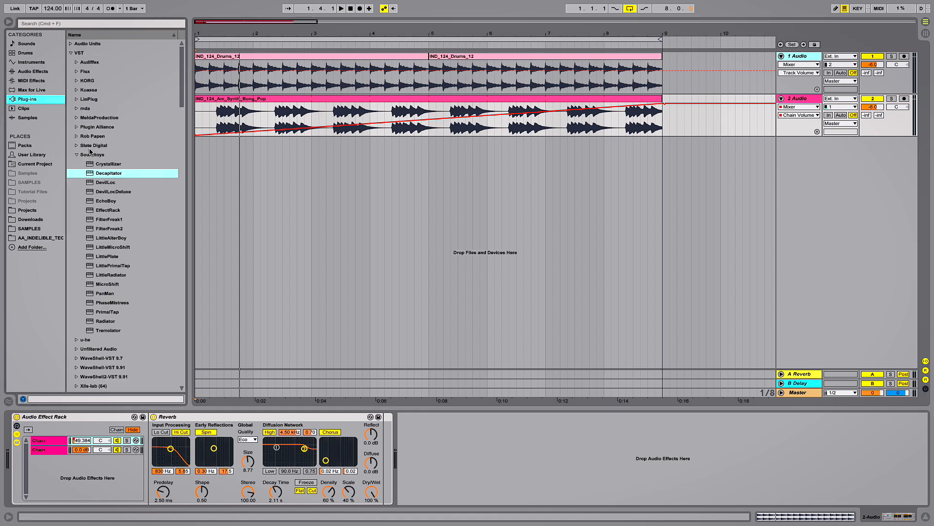
click(103, 184)
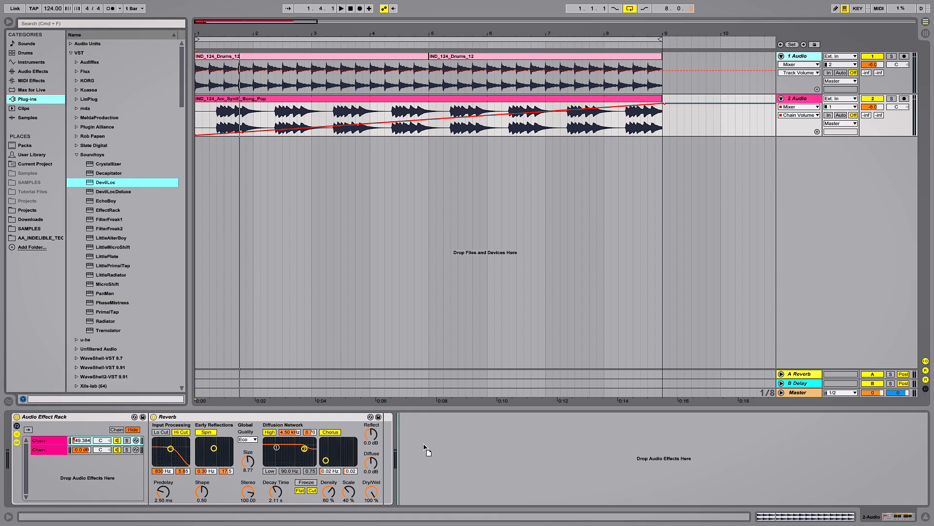
drag(423, 443, 425, 446)
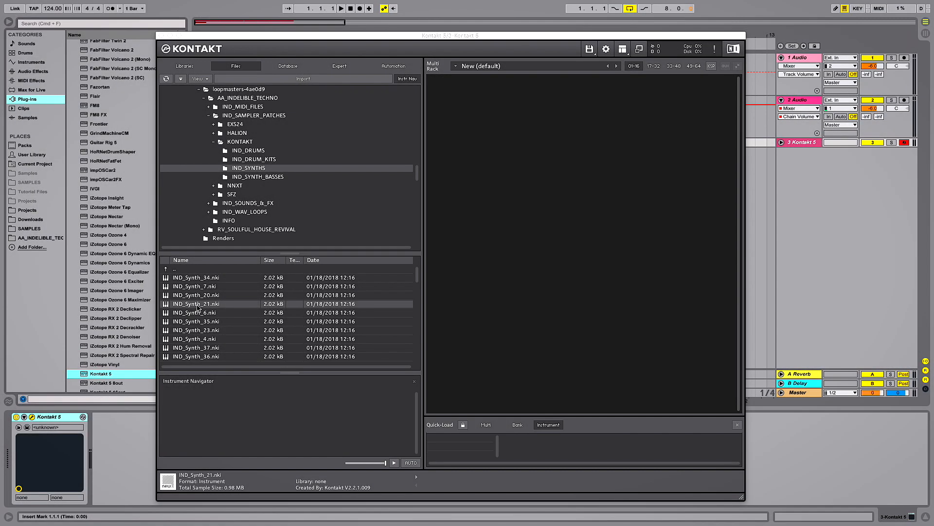
Load the IND_Synth_21.nki patch into Kontakt, close its window, unfold the Kontakt track and play the arrangement.
drag(528, 175, 528, 175)
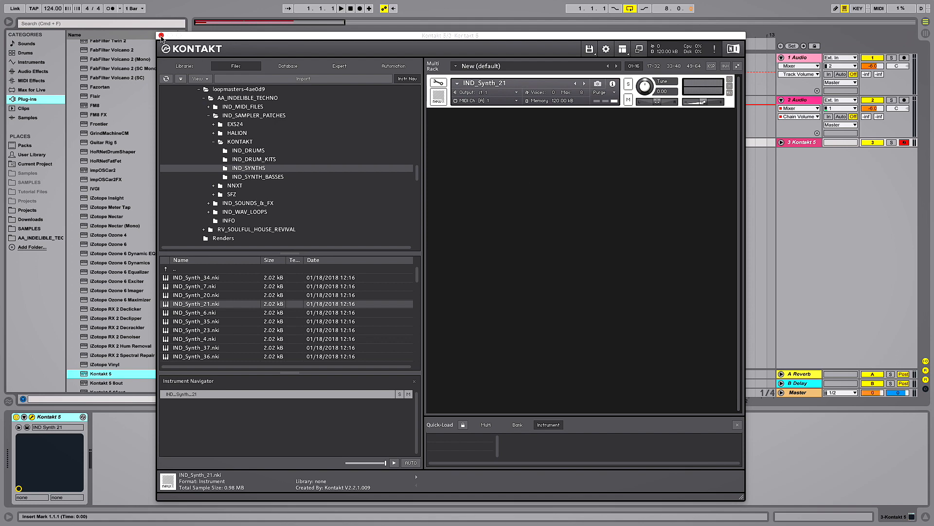
click(161, 36)
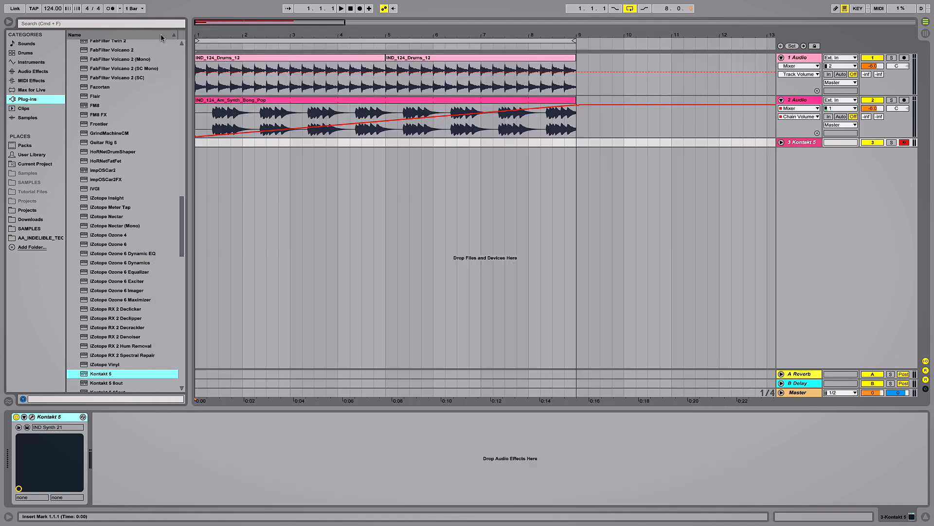
click(781, 143)
key(space)
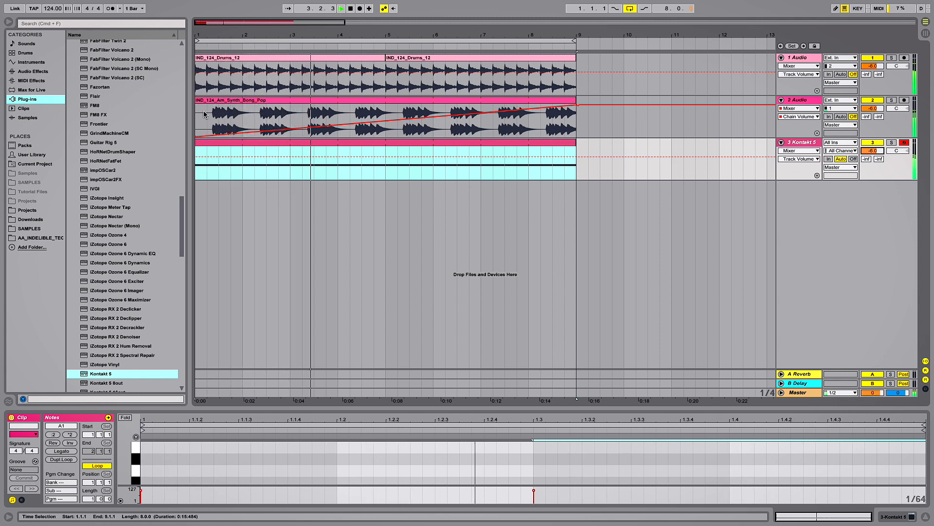
Add Auto Filter to the Kontakt track with the OSR circuit, 6.10 dB drive, 68% resonance and a 682 Hz frequency.
click(34, 71)
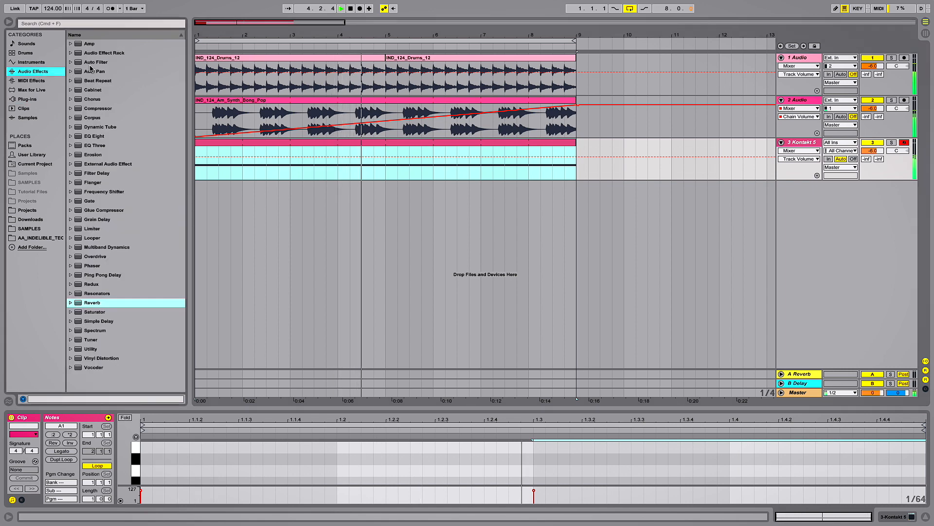
drag(94, 65, 233, 173)
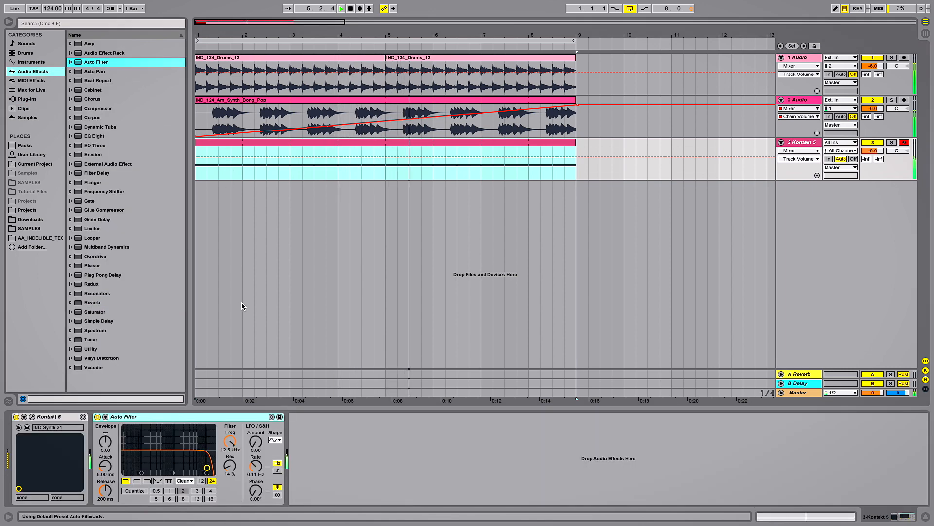
click(185, 480)
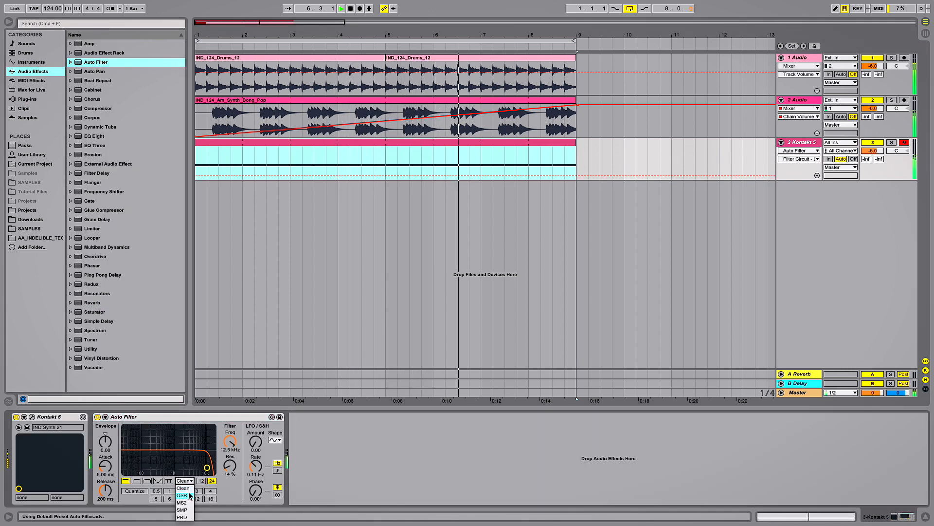
click(188, 496)
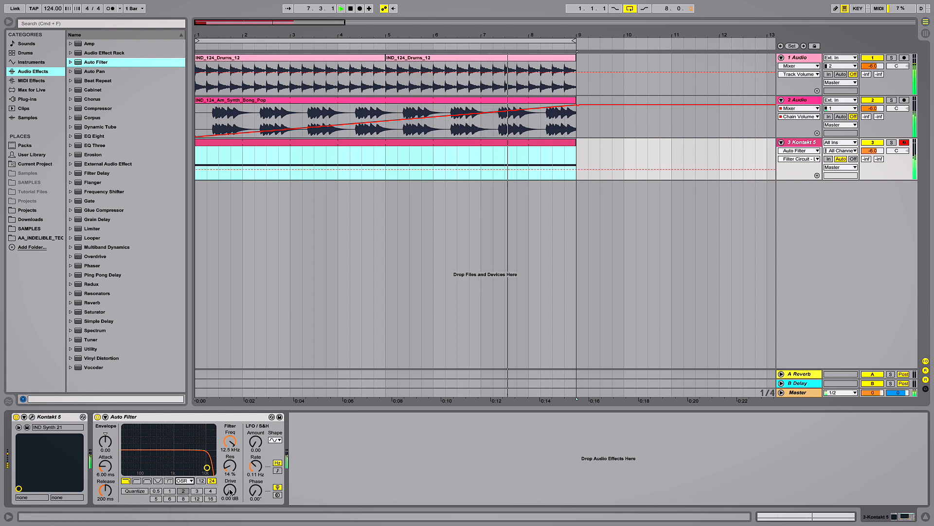
drag(231, 490, 230, 465)
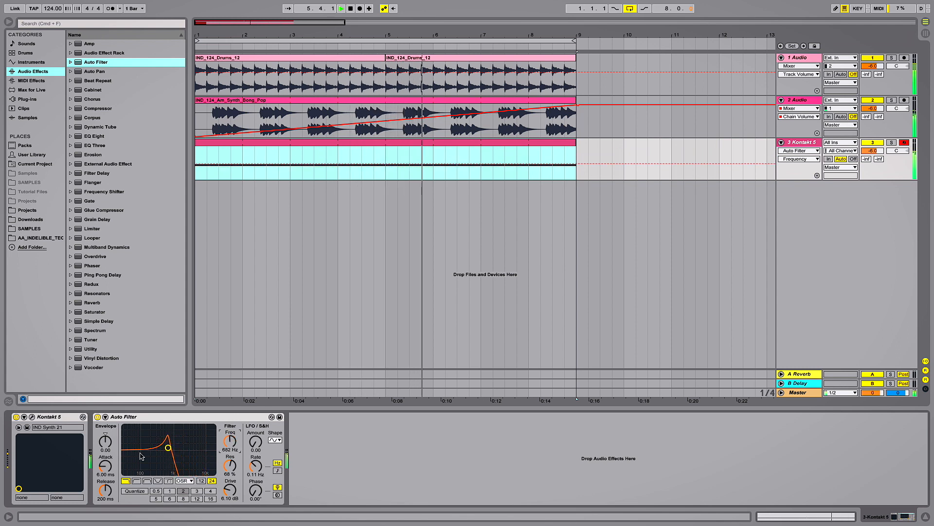
Set the Auto Filter's envelope amount to 46.4, LFO amount to 7.38 and LFO rate to 0.44 Hz, and automate its frequency over the clip.
drag(105, 441, 106, 432)
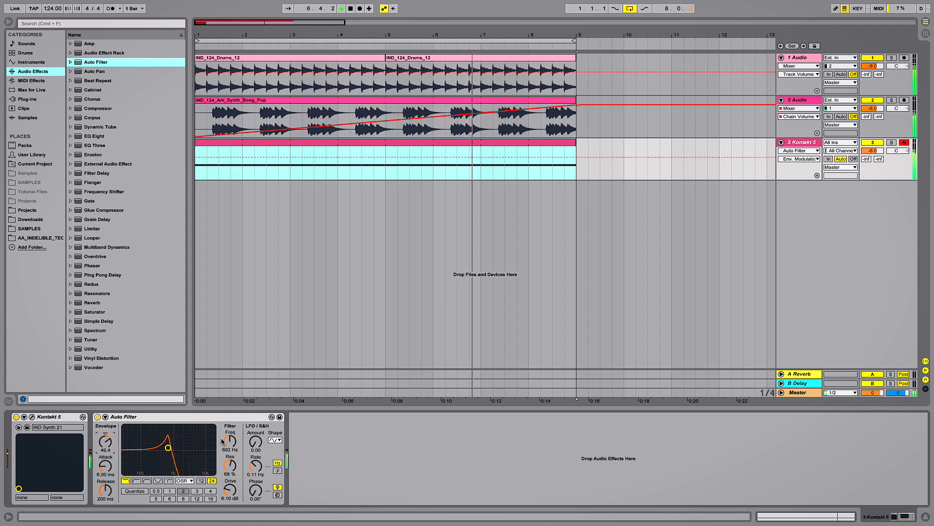
drag(255, 441, 255, 433)
drag(256, 468, 229, 446)
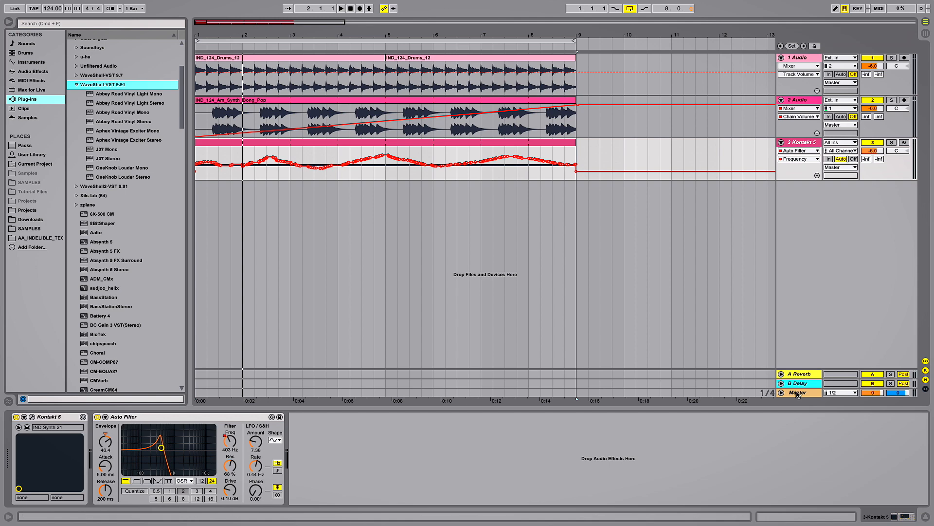
Add the J37 Stereo tape plug-in to the Master track during playback and move its window clear of the plug-in list.
click(798, 393)
key(space)
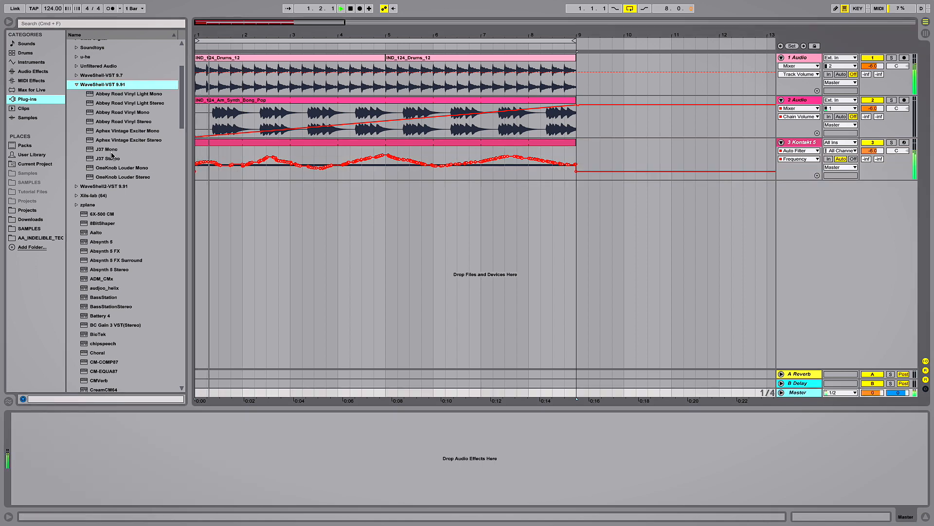
drag(108, 158, 141, 446)
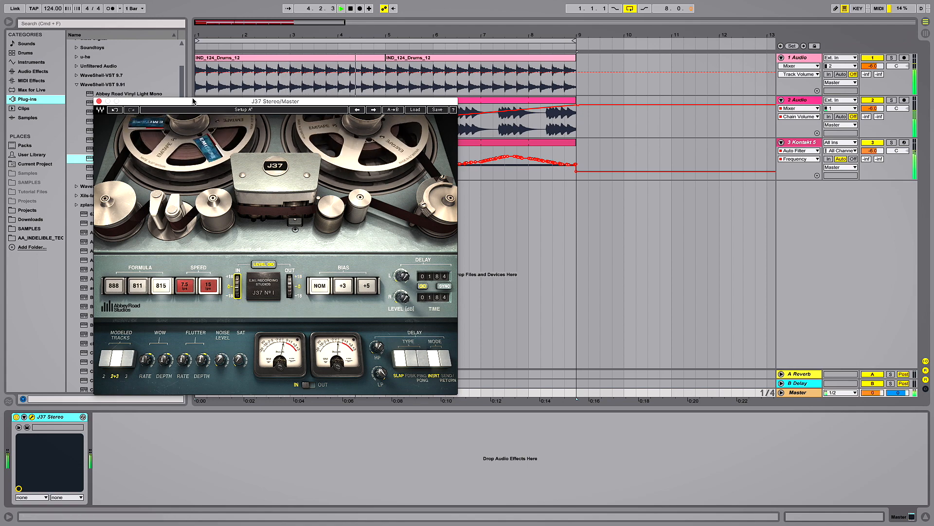
drag(192, 100, 189, 241)
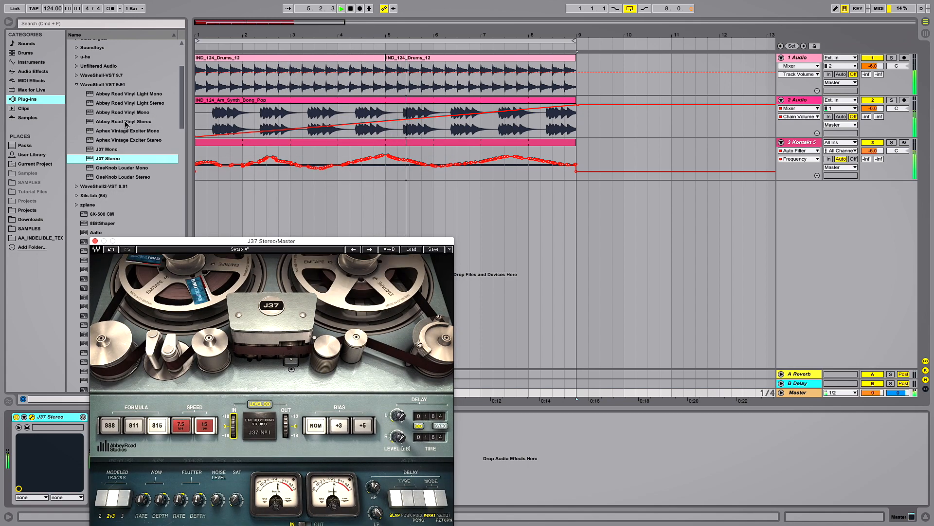
Add Abbey Road Vinyl Stereo after the J37 on the Master track, adjust its noise level and place its window beside the J37.
drag(125, 123, 532, 451)
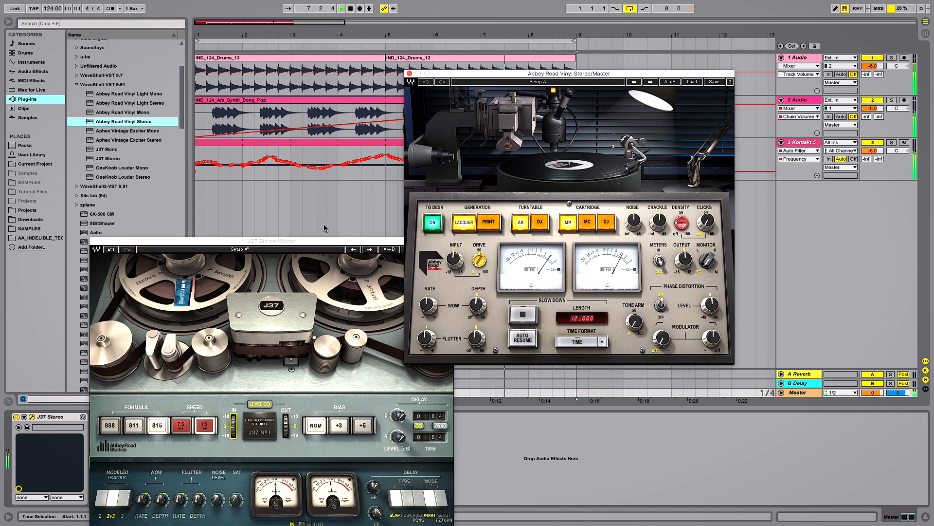
click(633, 222)
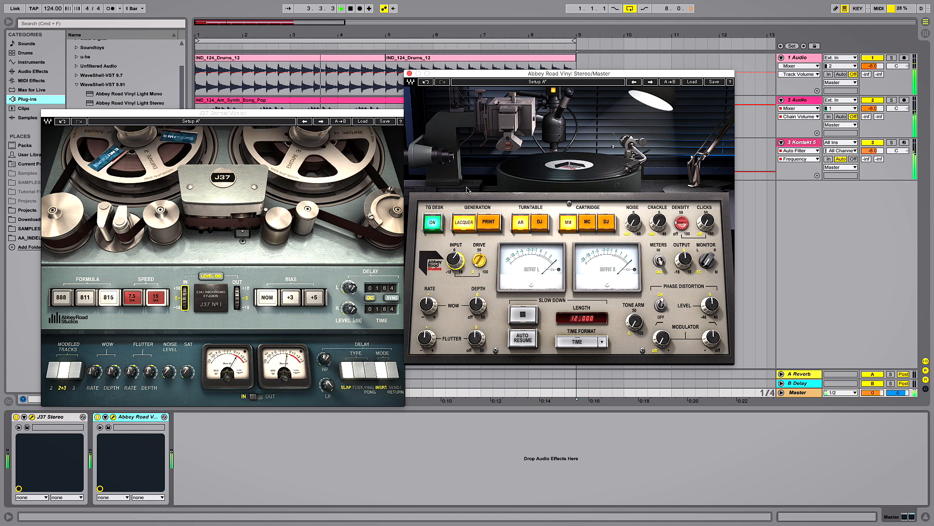
drag(485, 75, 533, 103)
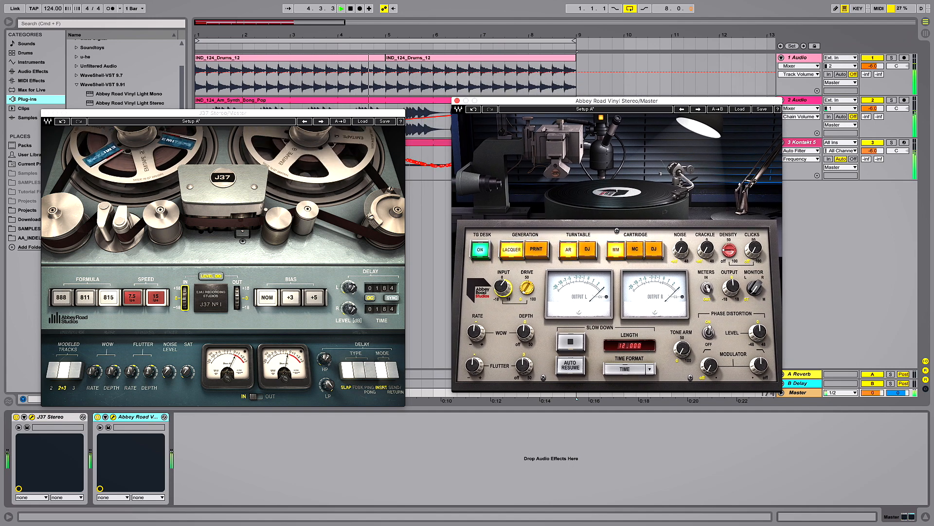